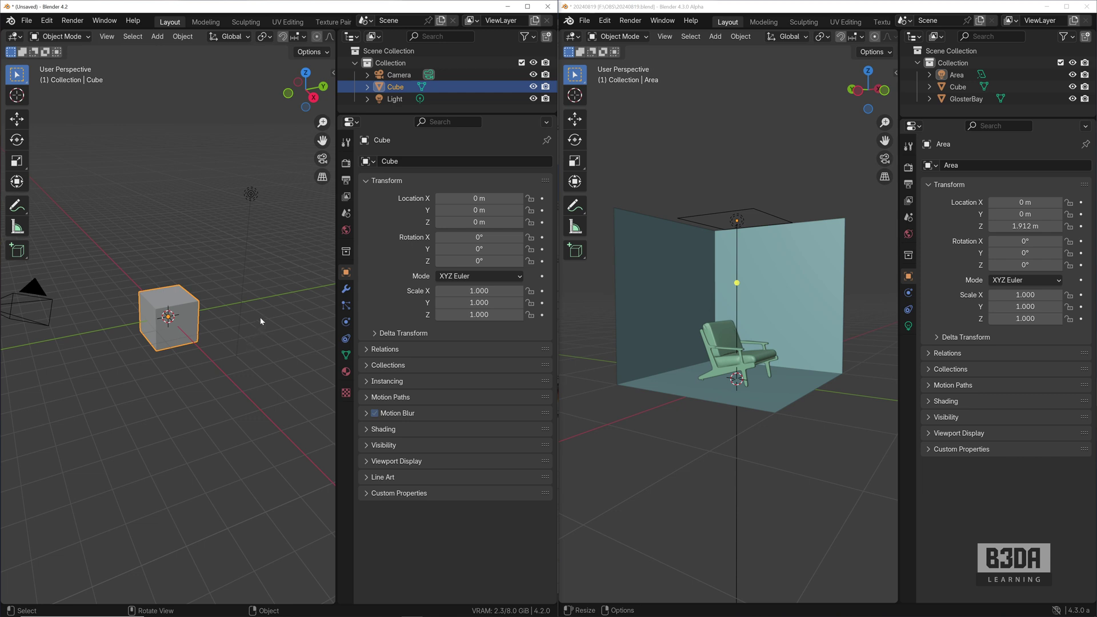
In 4.2, show Render settings with Color Management expanded below sampling, then show 4.3's Render settings.
{"action": "left_click", "coordinate": [345, 164]}
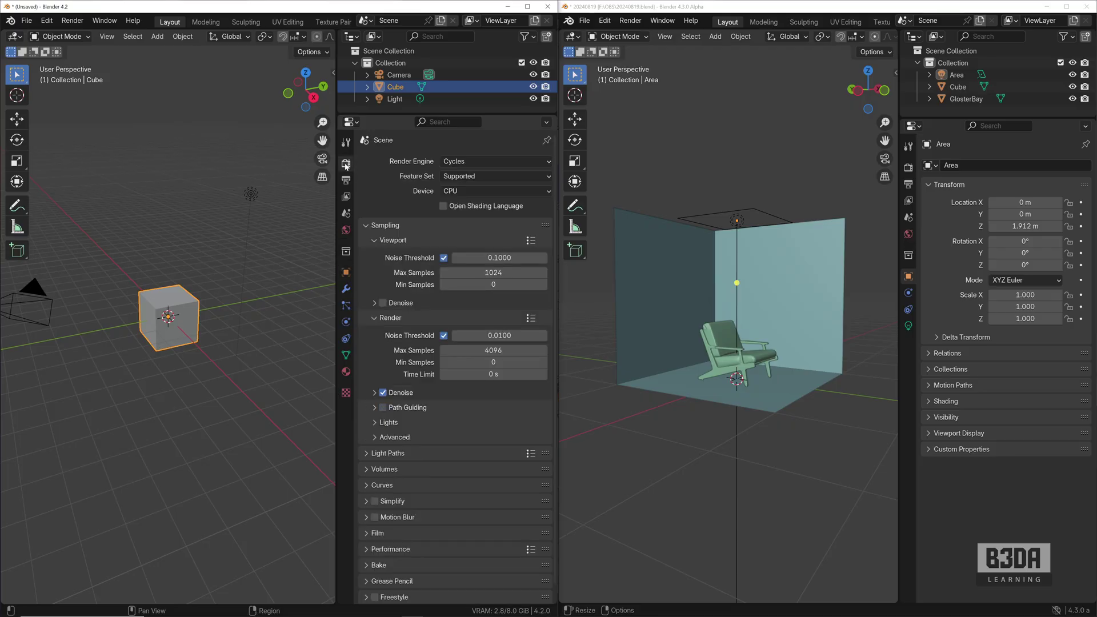
{"action": "scroll", "coordinate": [496, 519], "scroll_direction": "down", "scroll_amount": 1}
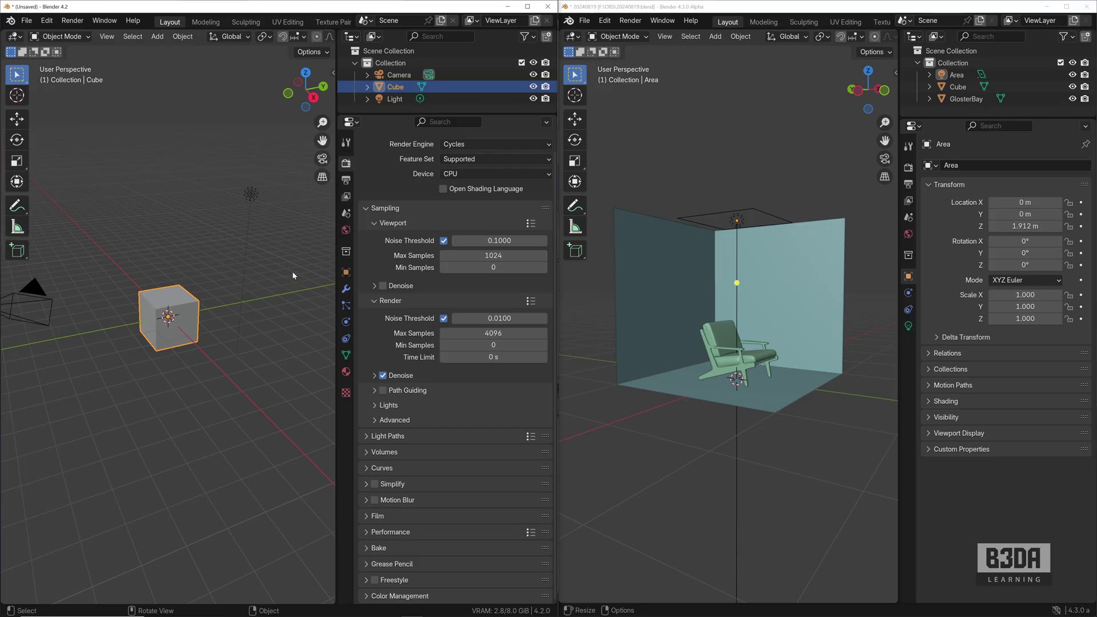
{"action": "left_click", "coordinate": [366, 596]}
{"action": "scroll", "coordinate": [416, 534], "scroll_direction": "down", "scroll_amount": 5}
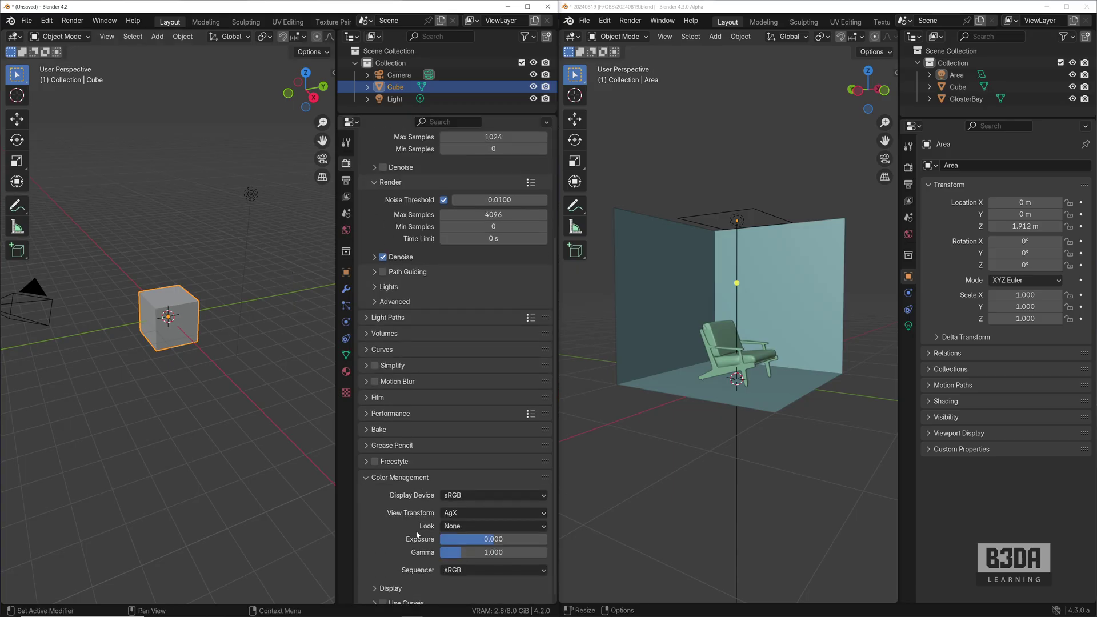
{"action": "left_click_drag", "start_coordinate": [529, 473], "coordinate": [527, 307]}
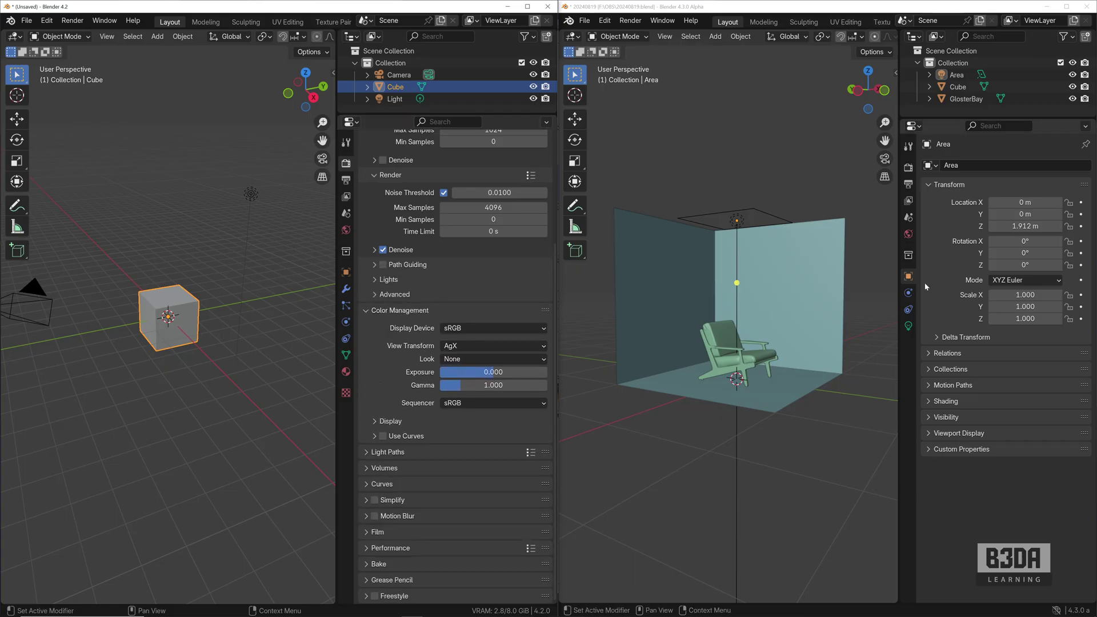
{"action": "left_click", "coordinate": [908, 167]}
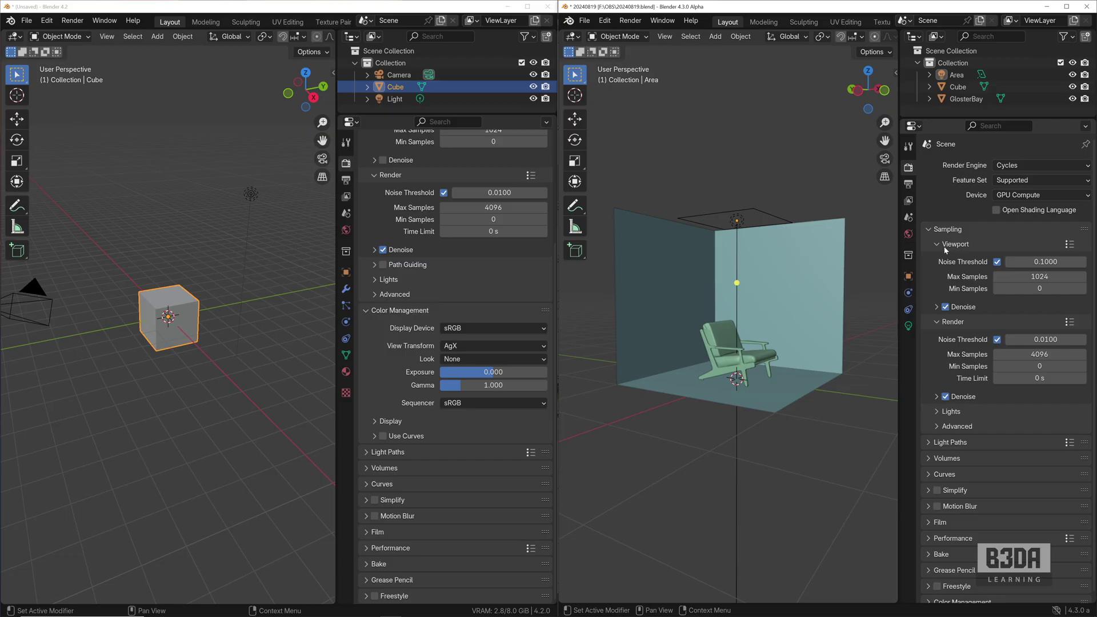
Expand Color Management in 4.3 and move it above Light Paths, revealing White Balance at 7000 K.
{"action": "left_click", "coordinate": [928, 599]}
{"action": "scroll", "coordinate": [1028, 543], "scroll_direction": "down", "scroll_amount": 5}
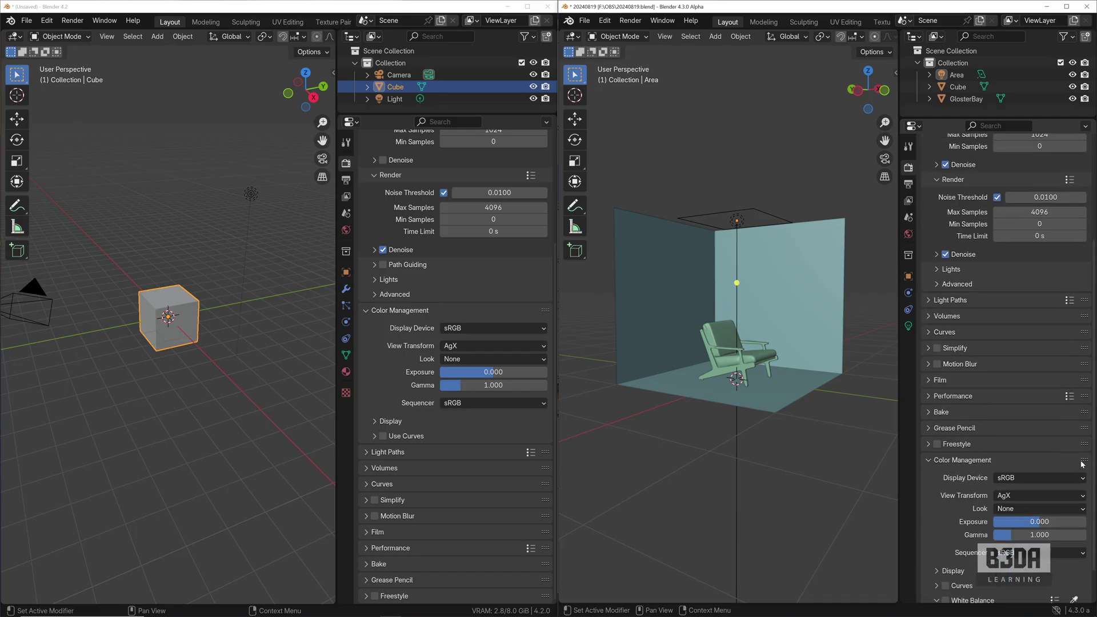
{"action": "left_click_drag", "start_coordinate": [1081, 464], "coordinate": [1083, 294]}
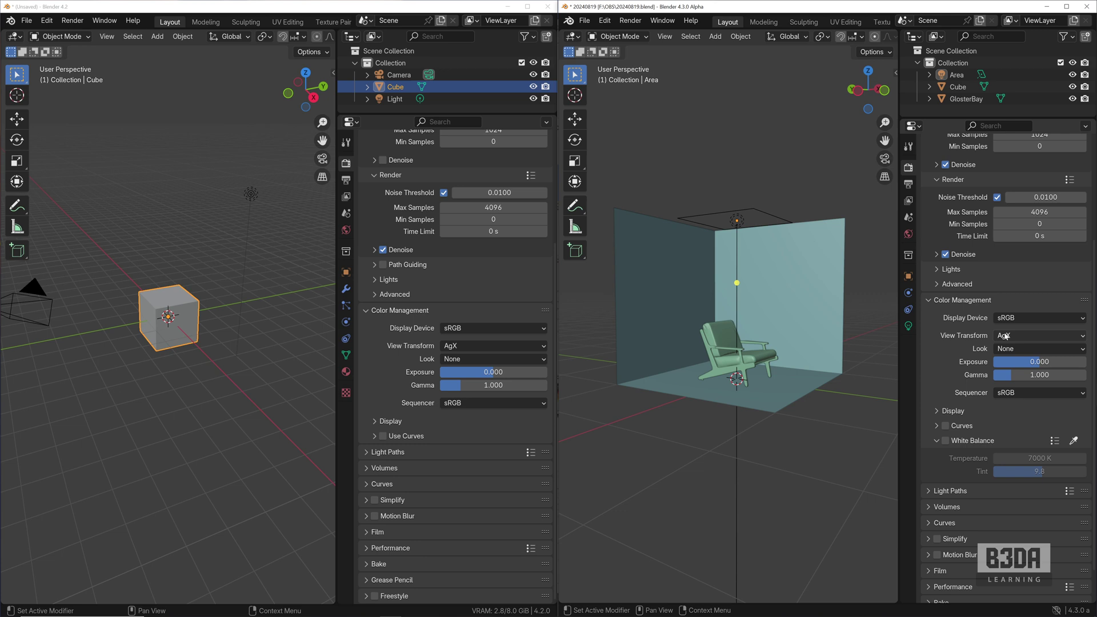
{"action": "scroll", "coordinate": [1006, 343], "scroll_direction": "down", "scroll_amount": 2}
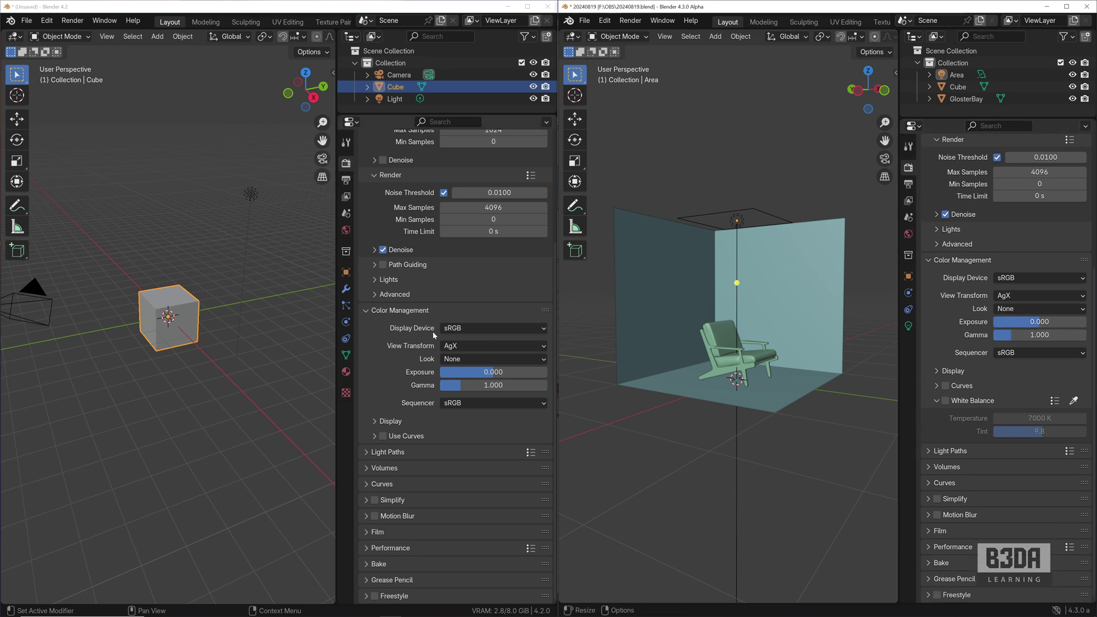
{"action": "scroll", "coordinate": [460, 224], "scroll_direction": "up", "scroll_amount": 5}
{"action": "scroll", "coordinate": [461, 224], "scroll_direction": "down", "scroll_amount": 5}
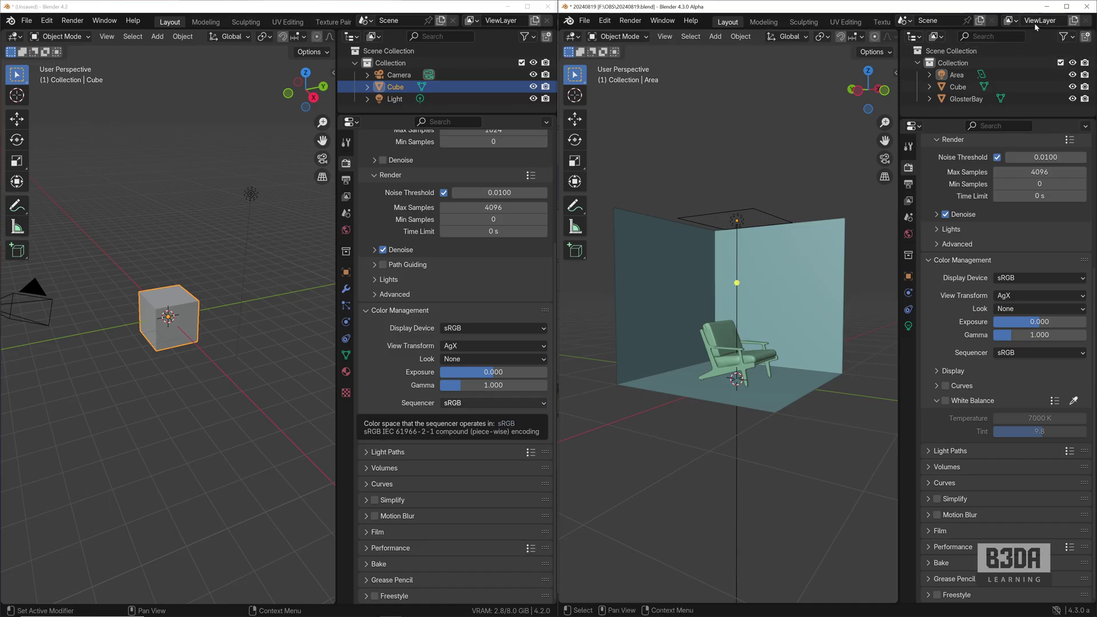
{"action": "left_click", "coordinate": [1066, 7]}
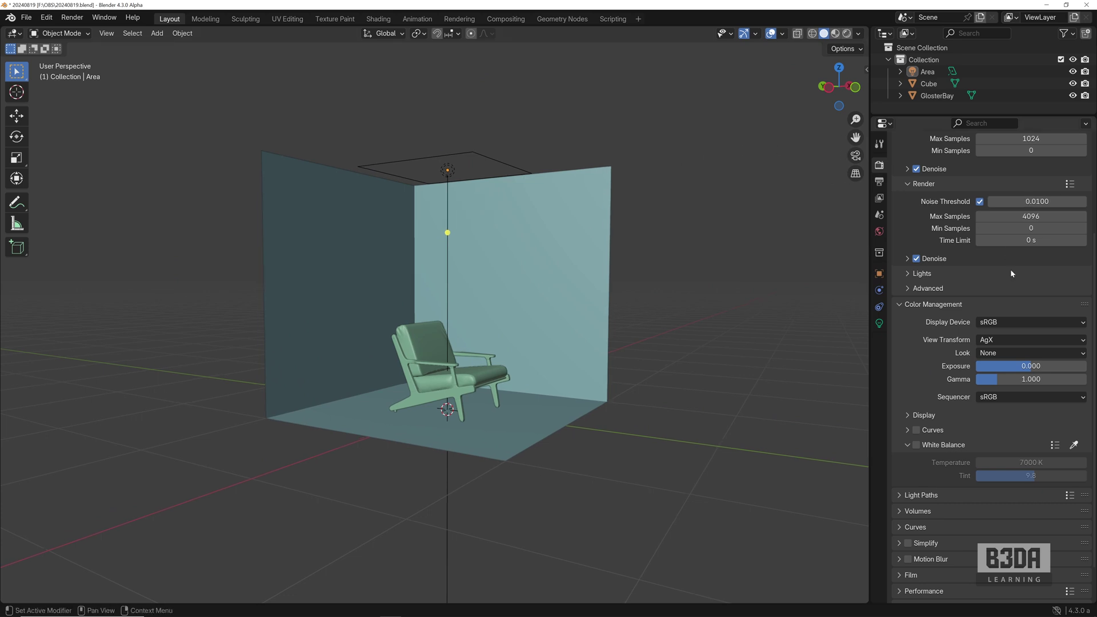
{"action": "scroll", "coordinate": [1010, 269], "scroll_direction": "up", "scroll_amount": 5}
{"action": "left_click", "coordinate": [1041, 163]}
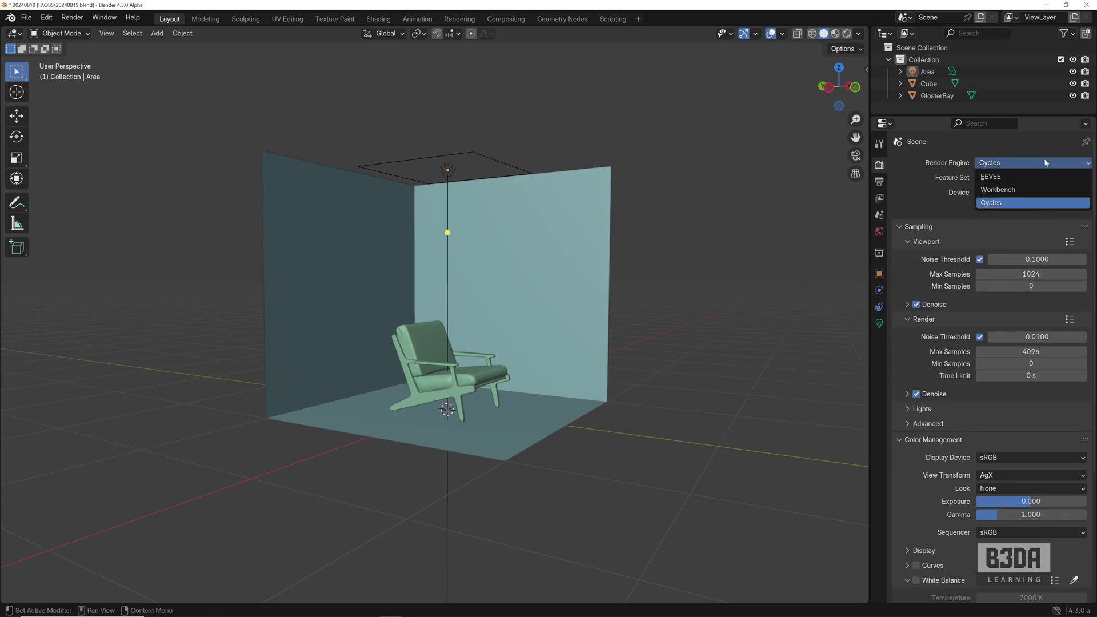
{"action": "left_click", "coordinate": [1041, 178]}
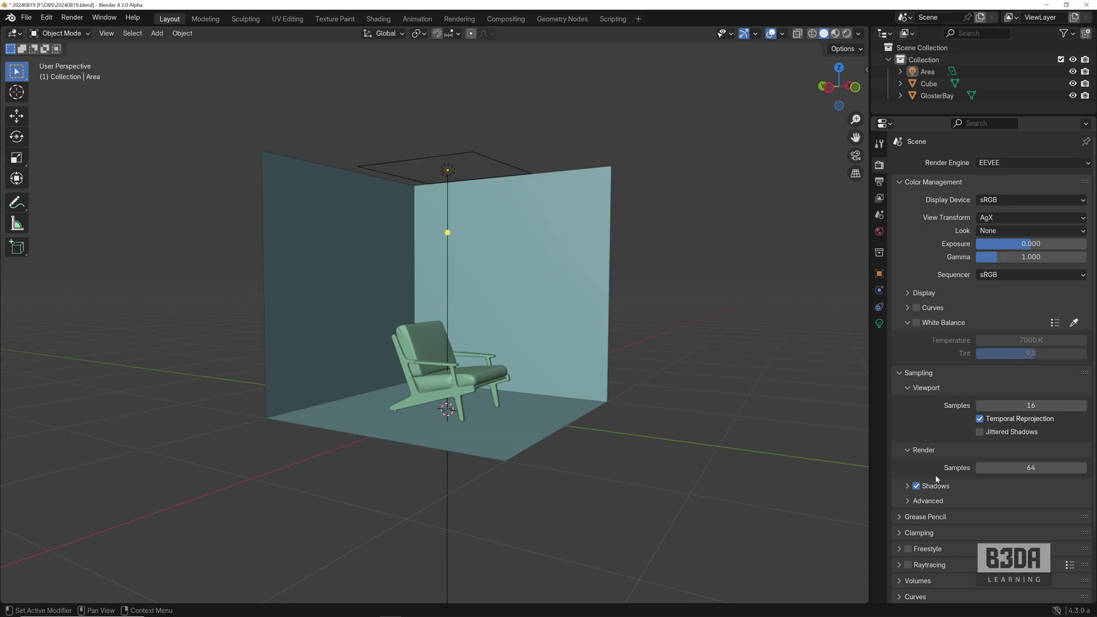
{"action": "scroll", "coordinate": [999, 392], "scroll_direction": "down", "scroll_amount": 3}
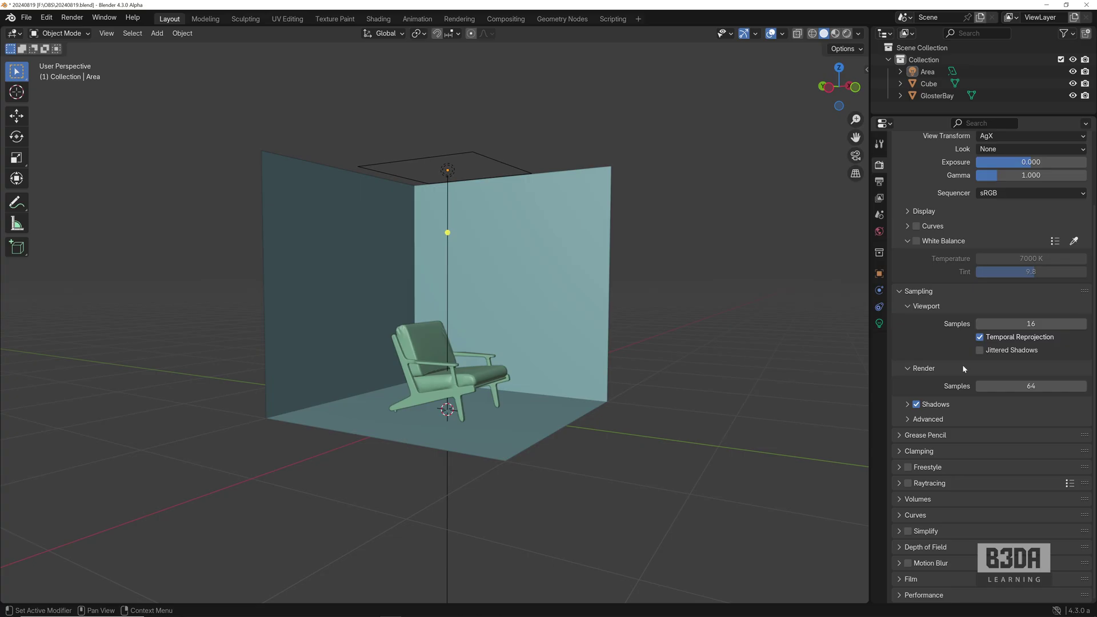
{"action": "scroll", "coordinate": [962, 369], "scroll_direction": "up", "scroll_amount": 3}
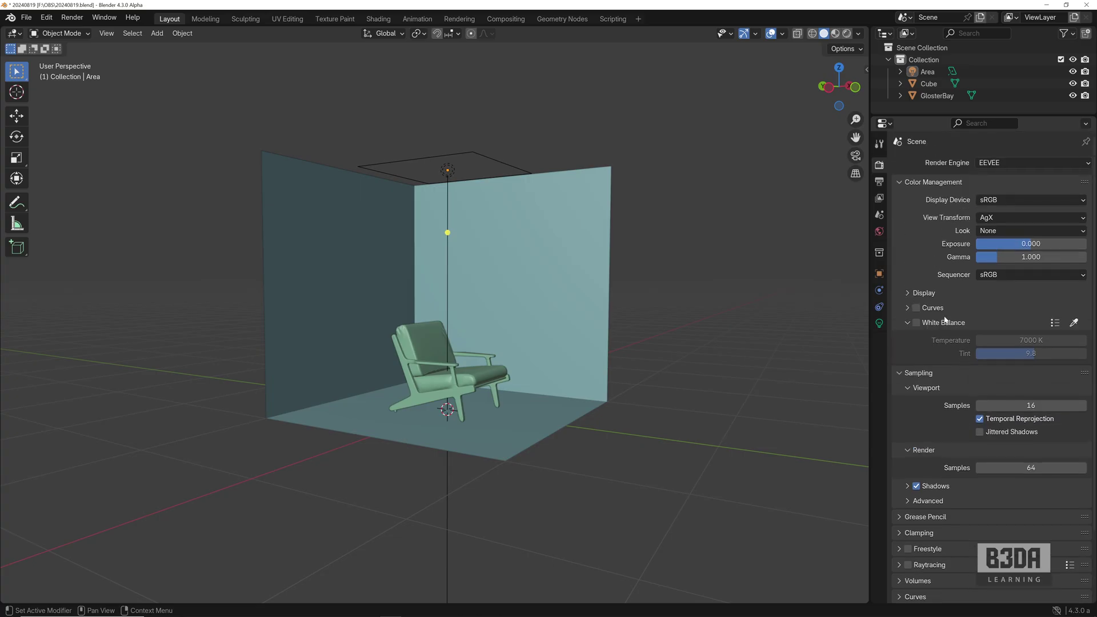
{"action": "left_click", "coordinate": [1000, 162]}
{"action": "left_click", "coordinate": [1006, 201]}
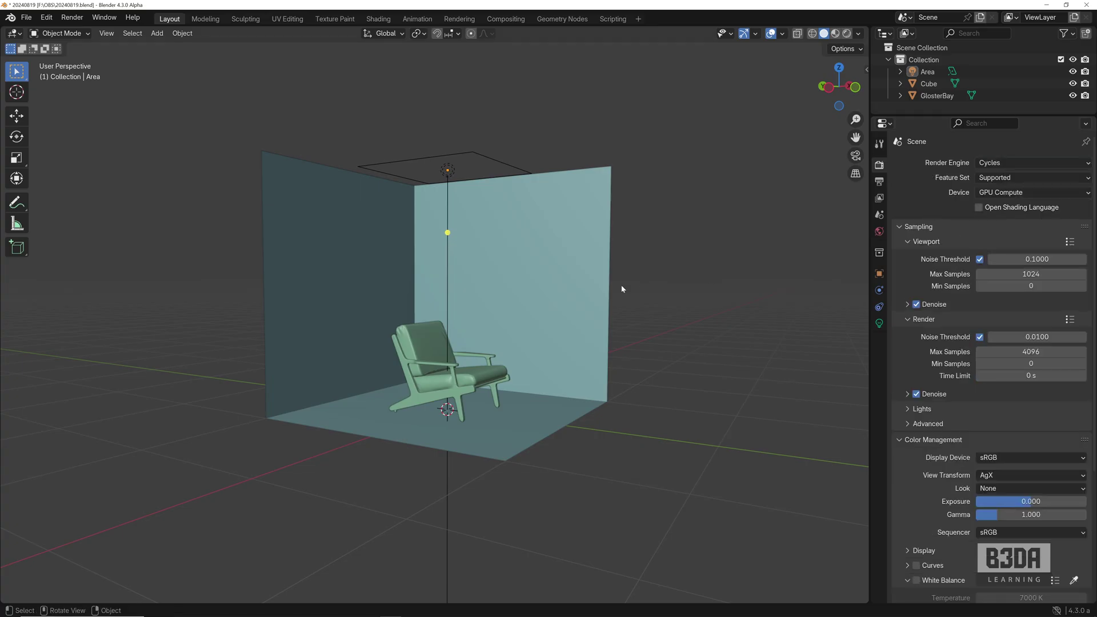
Select the area light, switch to Rendered shading, and enable White Balance at 7000 K, tint 9.8.
{"action": "left_click", "coordinate": [449, 230]}
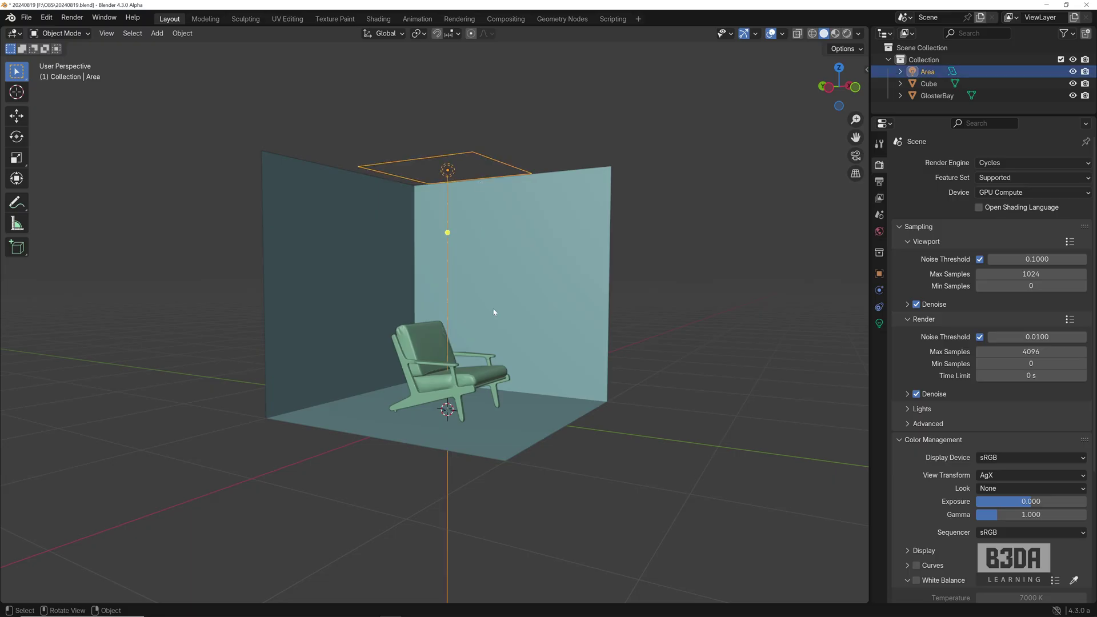
{"action": "left_click", "coordinate": [846, 34]}
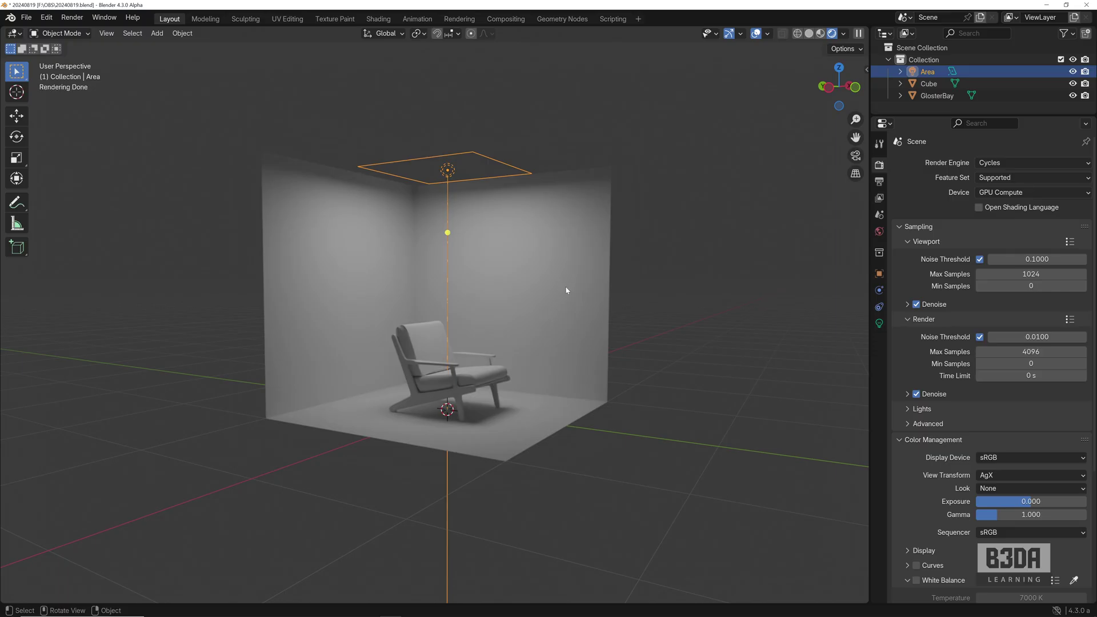
{"action": "scroll", "coordinate": [944, 386], "scroll_direction": "down", "scroll_amount": 6}
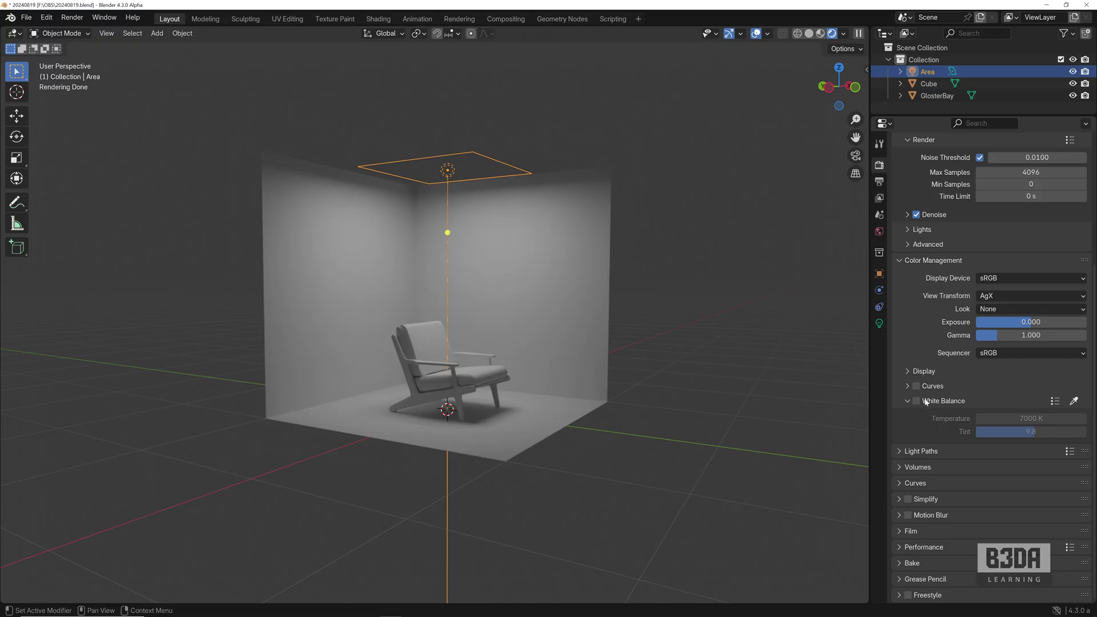
{"action": "left_click", "coordinate": [925, 404]}
{"action": "left_click", "coordinate": [917, 435]}
{"action": "left_click", "coordinate": [933, 435]}
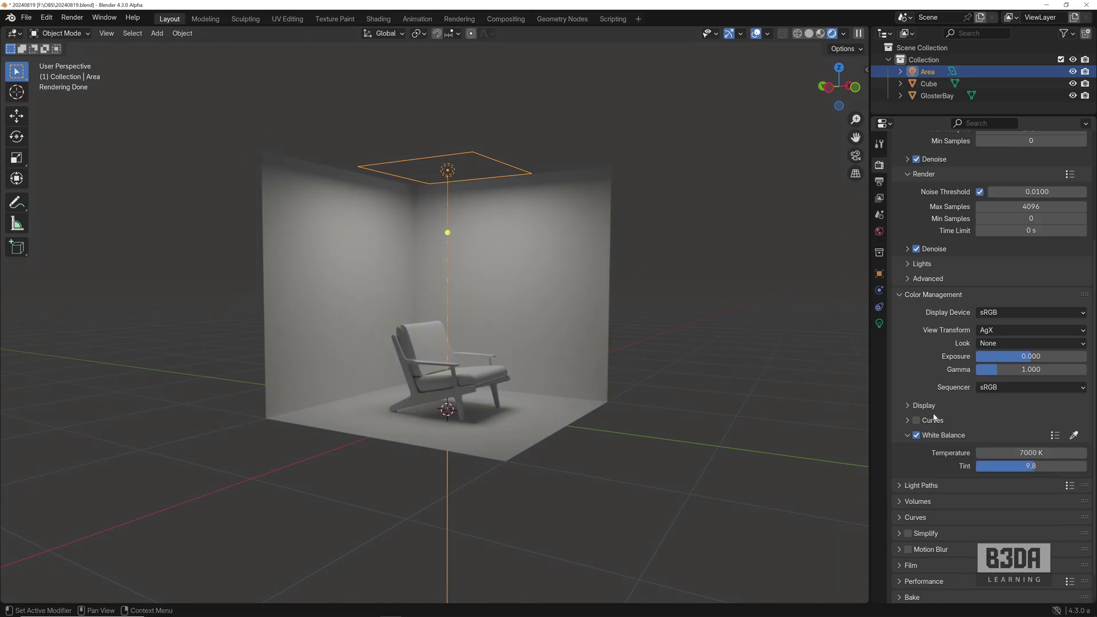
{"action": "scroll", "coordinate": [933, 406], "scroll_direction": "down", "scroll_amount": 1}
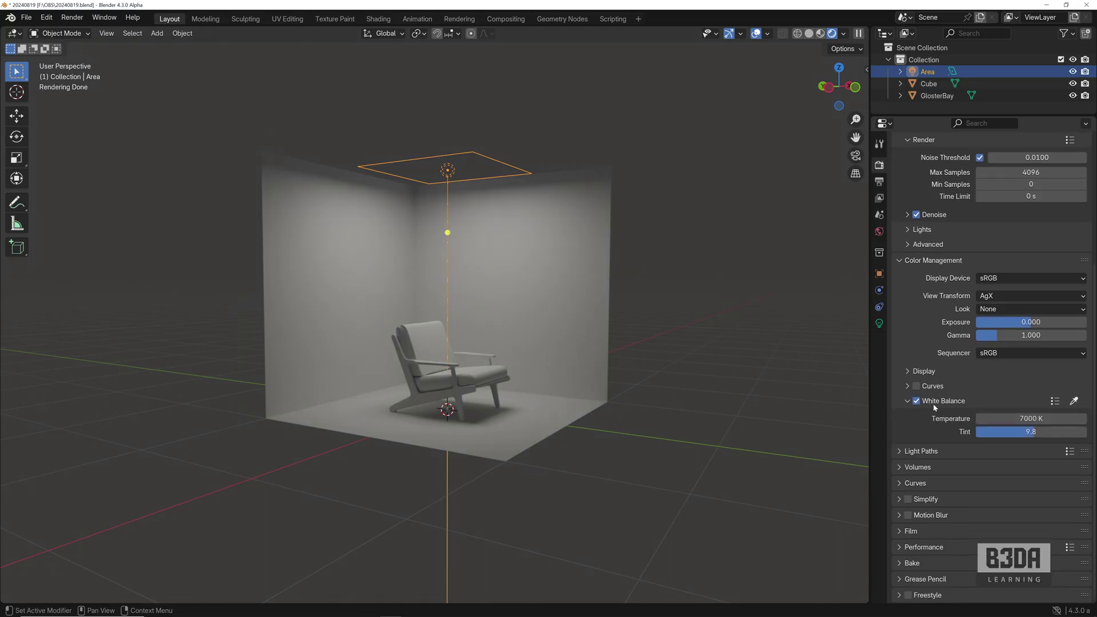
Set the White Balance temperature to 2000 K, then to 12000 K, keeping tint 9.8.
{"action": "left_click", "coordinate": [1014, 418]}
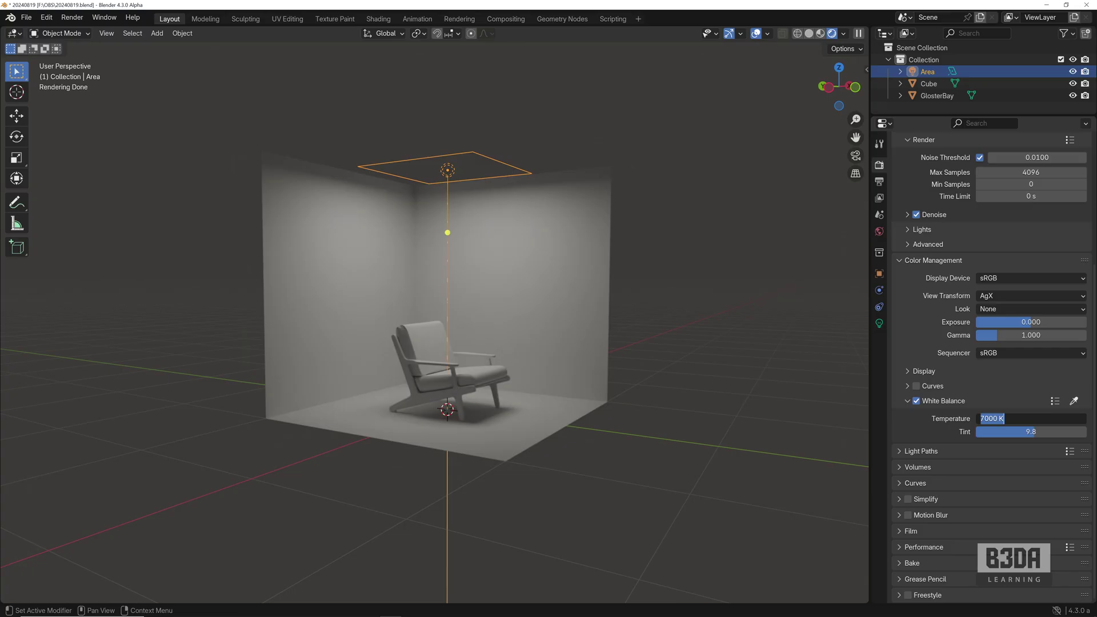
{"action": "type", "text": "2000"}
{"action": "key", "text": "Return"}
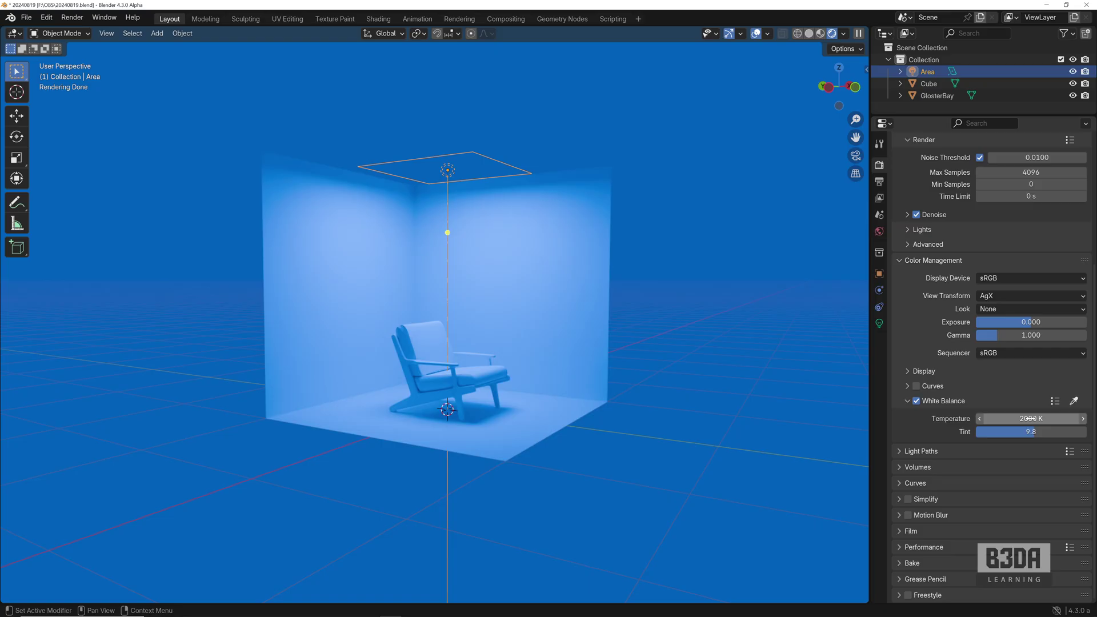
{"action": "left_click", "coordinate": [1029, 419]}
{"action": "type", "text": "12000"}
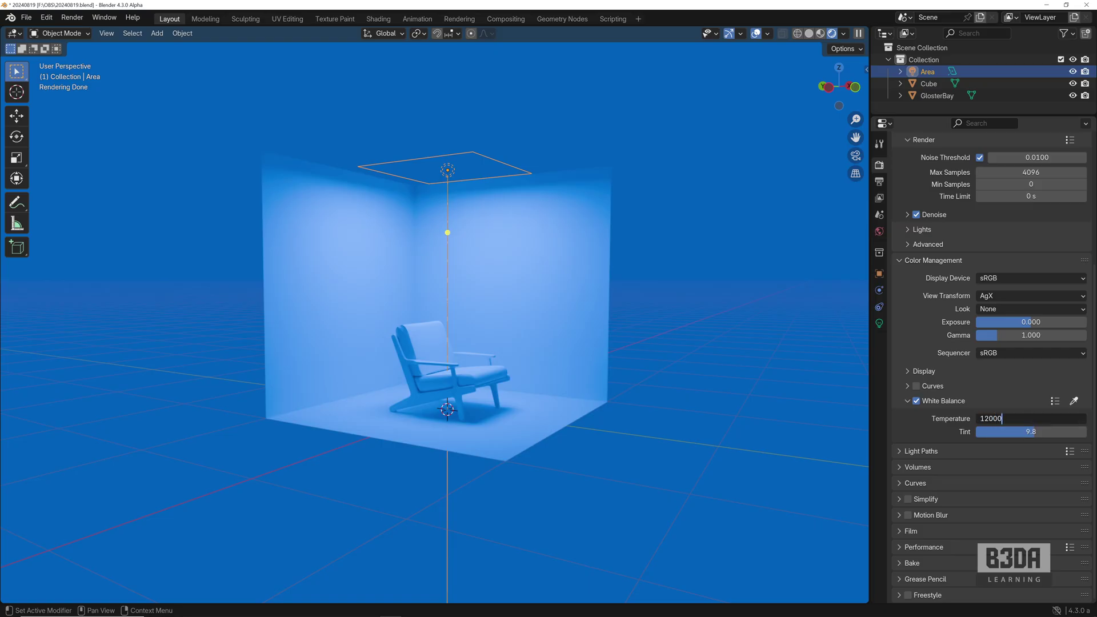
{"action": "key", "text": "Return"}
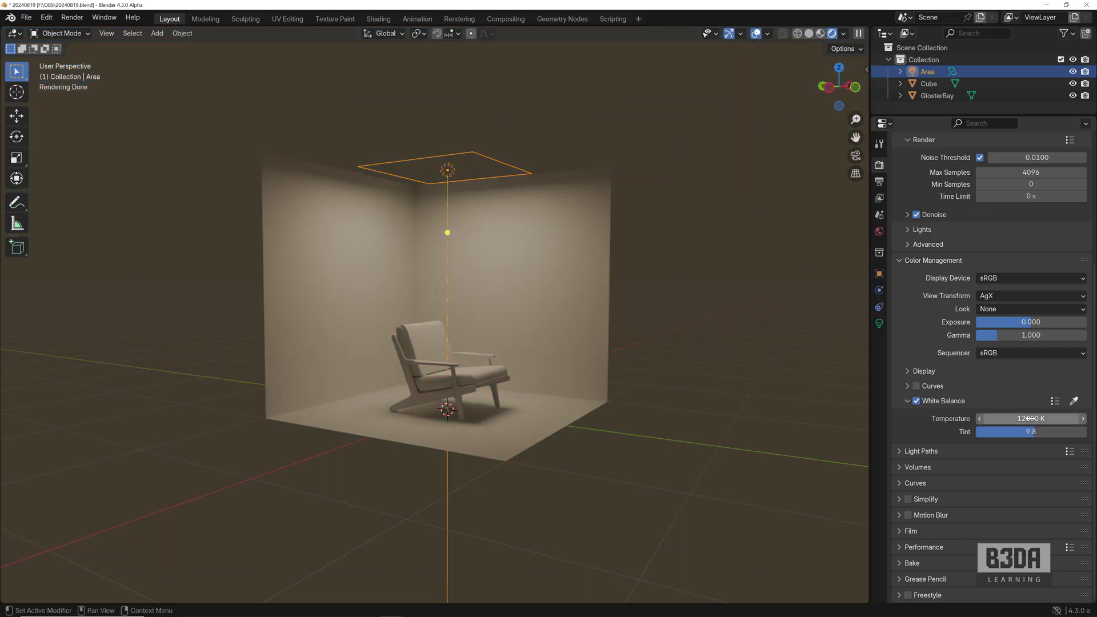
Try the Illuminant D75, LED-B3 and LED-V1 white balance presets.
{"action": "left_click", "coordinate": [1055, 402]}
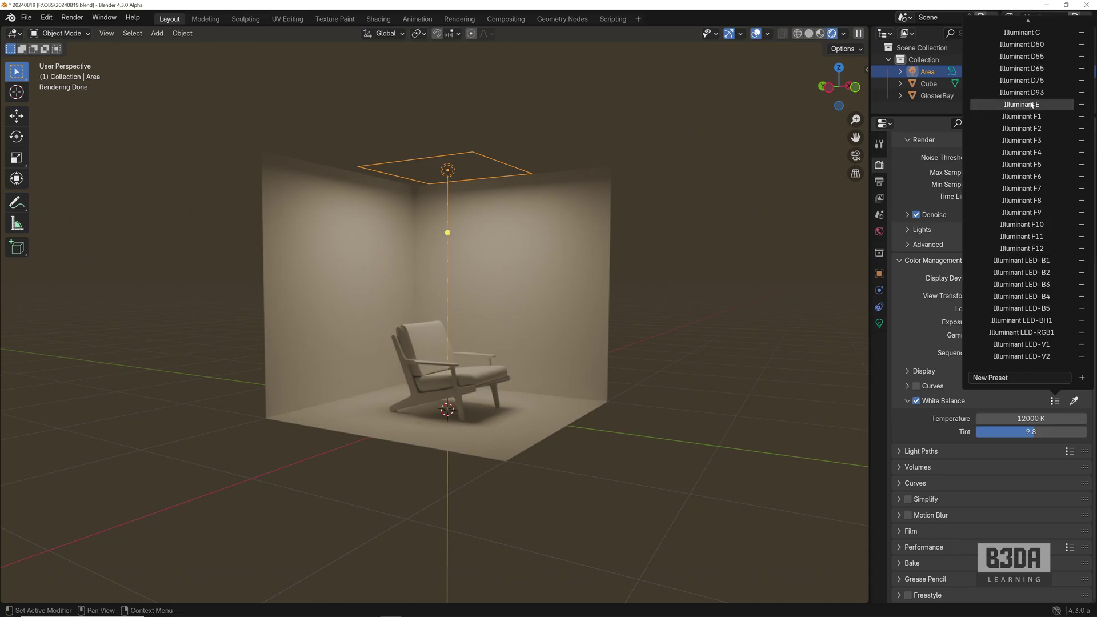
{"action": "left_click", "coordinate": [1022, 81]}
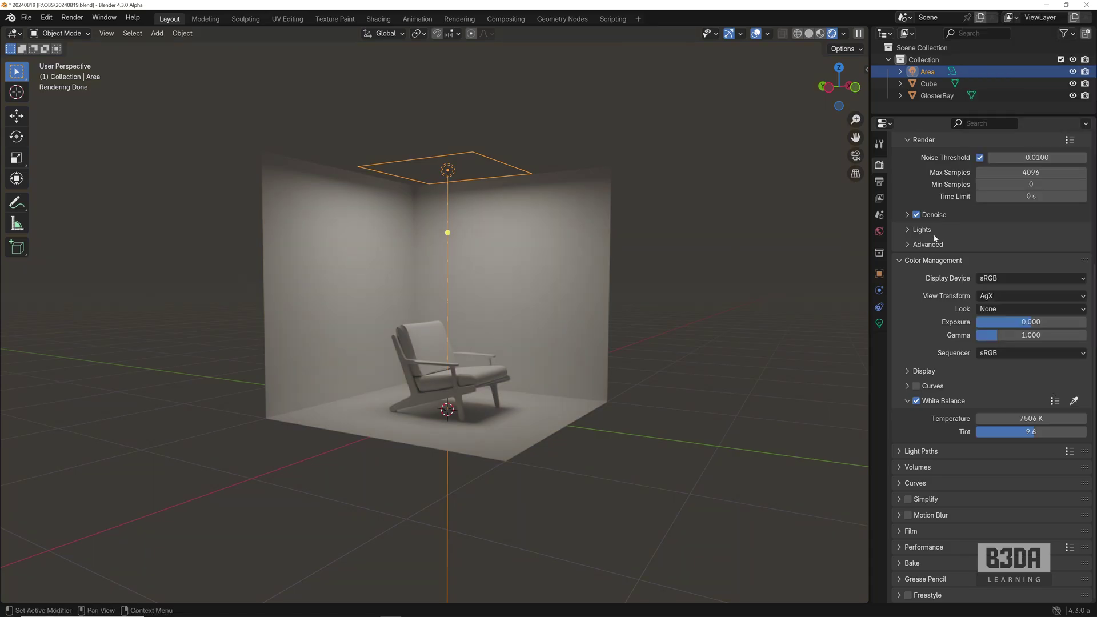
{"action": "left_click", "coordinate": [1054, 402]}
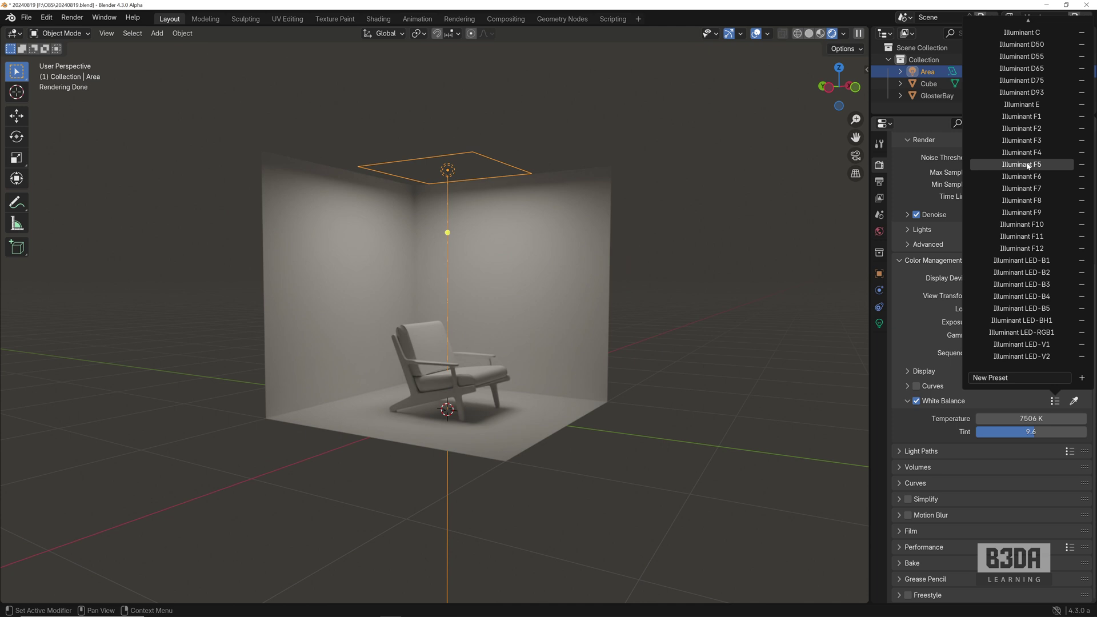
{"action": "left_click", "coordinate": [1023, 283]}
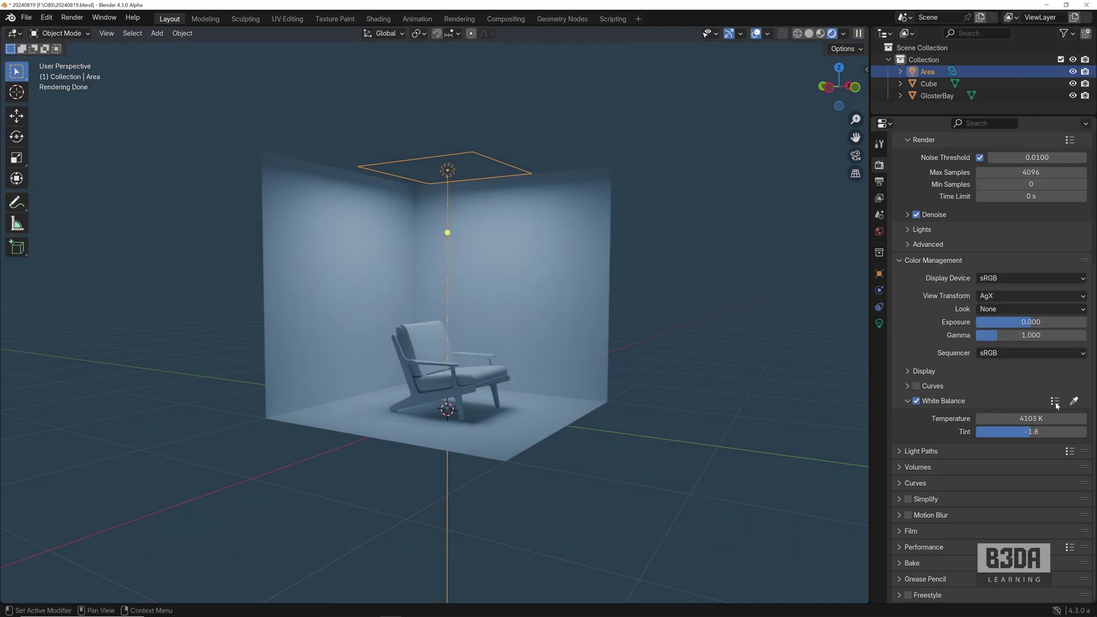
{"action": "left_click", "coordinate": [1054, 402]}
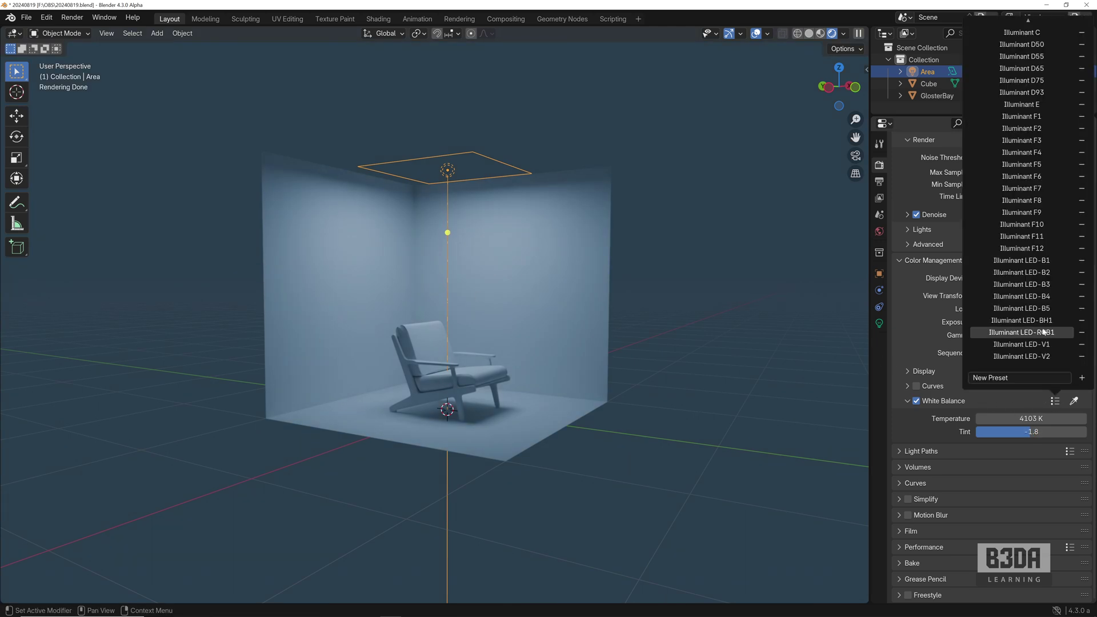
{"action": "left_click", "coordinate": [1023, 345]}
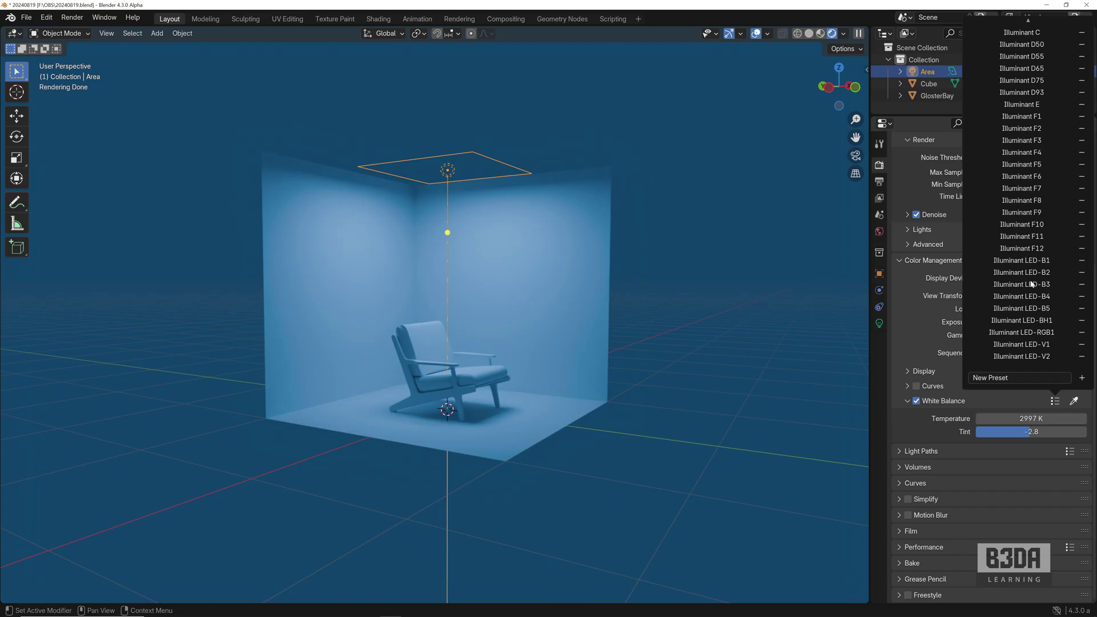
Cycle through LED-B3 to B5, D55, D65, D93 and E presets, ending on Illuminant F1.
{"action": "left_click", "coordinate": [1031, 284]}
{"action": "left_click", "coordinate": [1030, 296]}
{"action": "left_click", "coordinate": [1029, 309]}
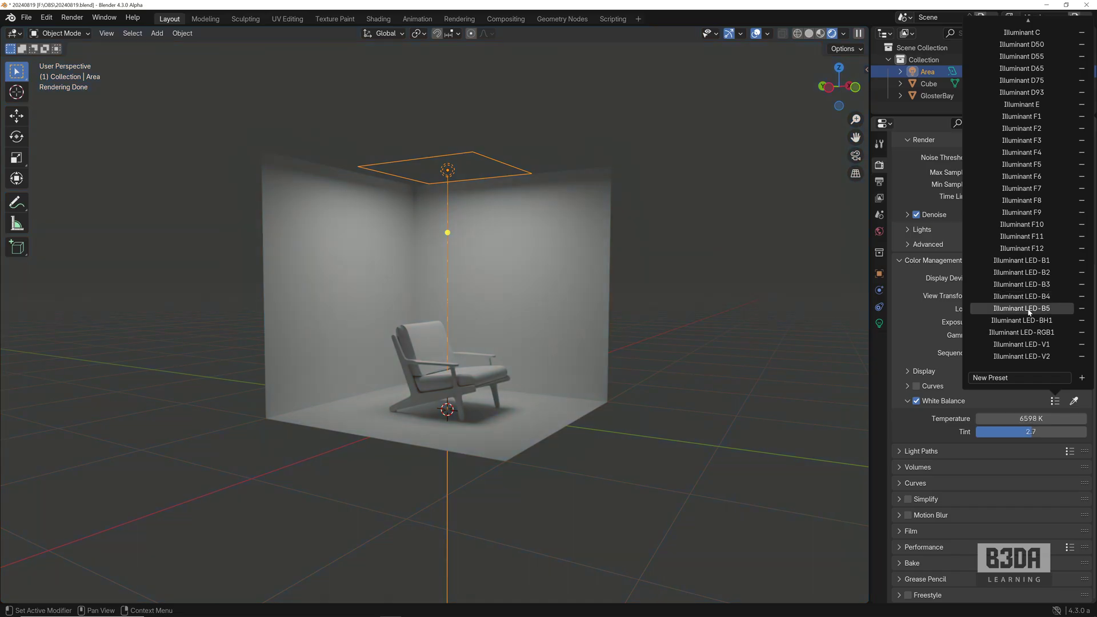
{"action": "left_click", "coordinate": [1027, 57]}
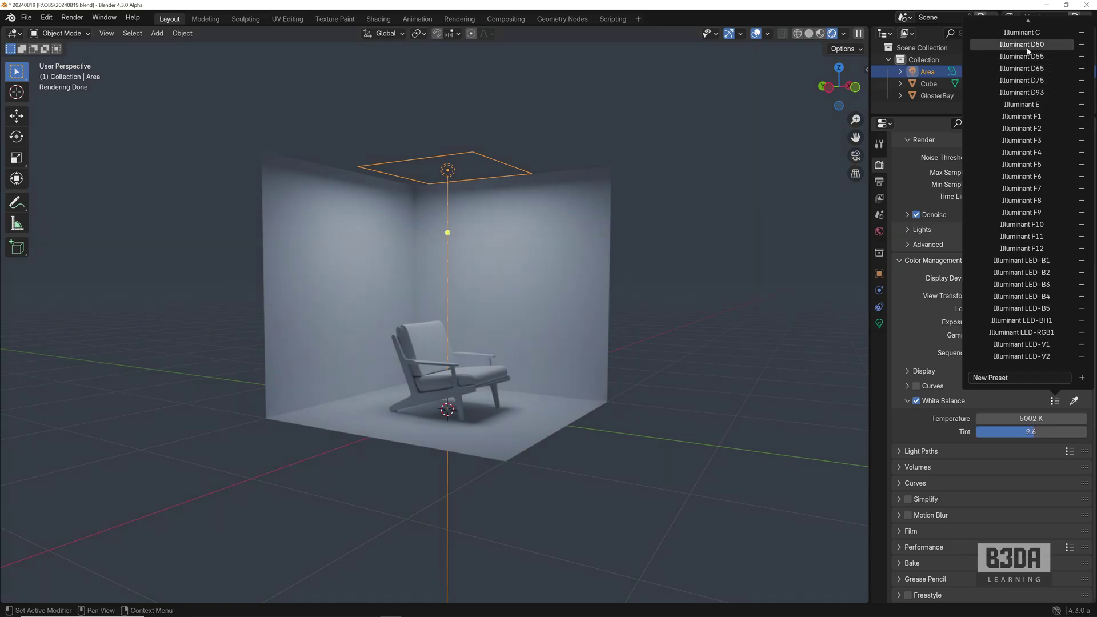
{"action": "left_click", "coordinate": [1030, 69]}
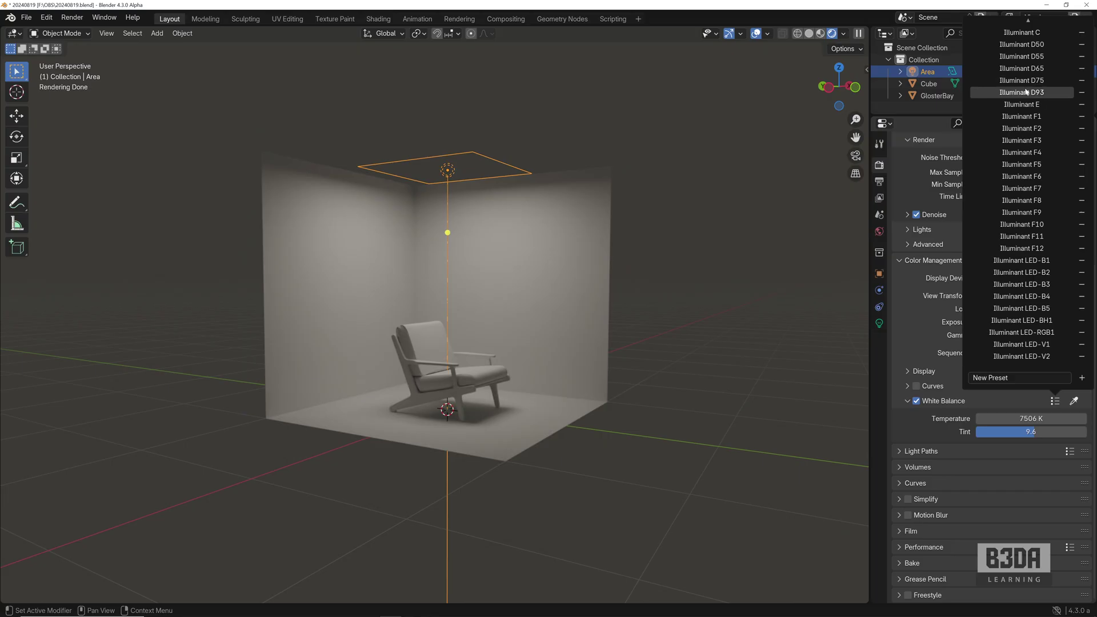
{"action": "left_click", "coordinate": [1026, 93]}
{"action": "left_click", "coordinate": [1023, 105]}
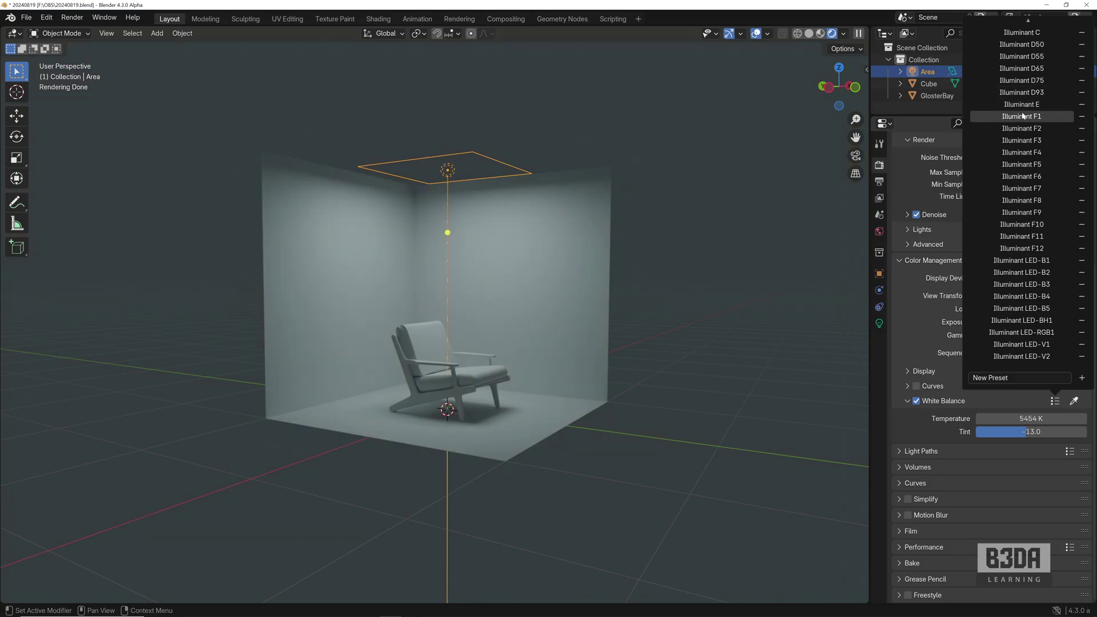
{"action": "left_click", "coordinate": [1023, 116]}
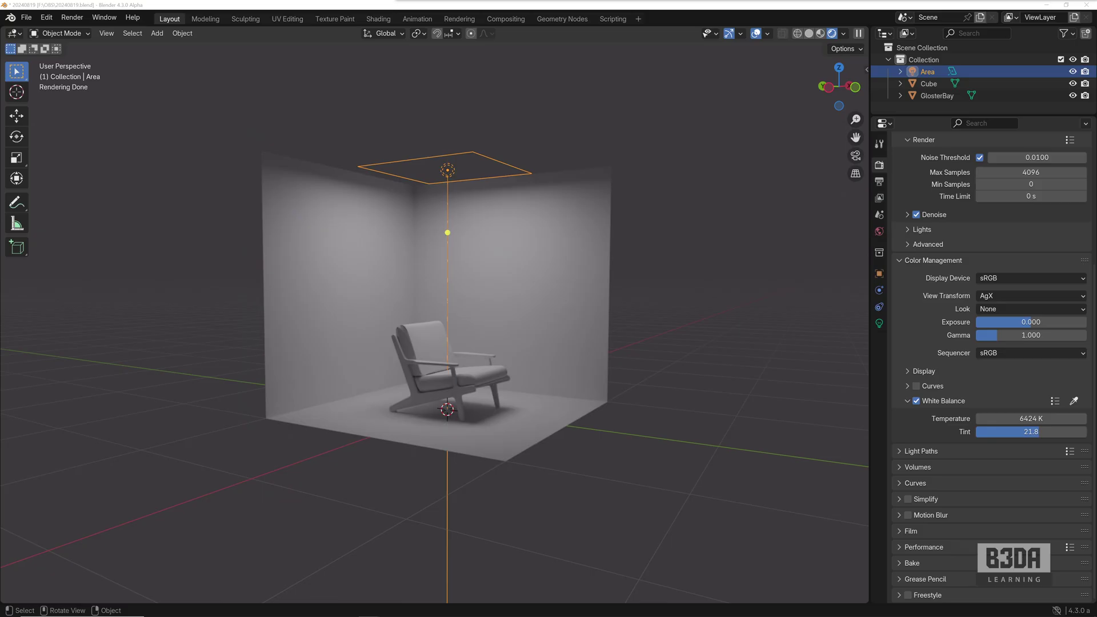
In the browser, reach the Blender experimental download, then view the Kelvin white balance article.
{"action": "key", "text": "alt+Tab"}
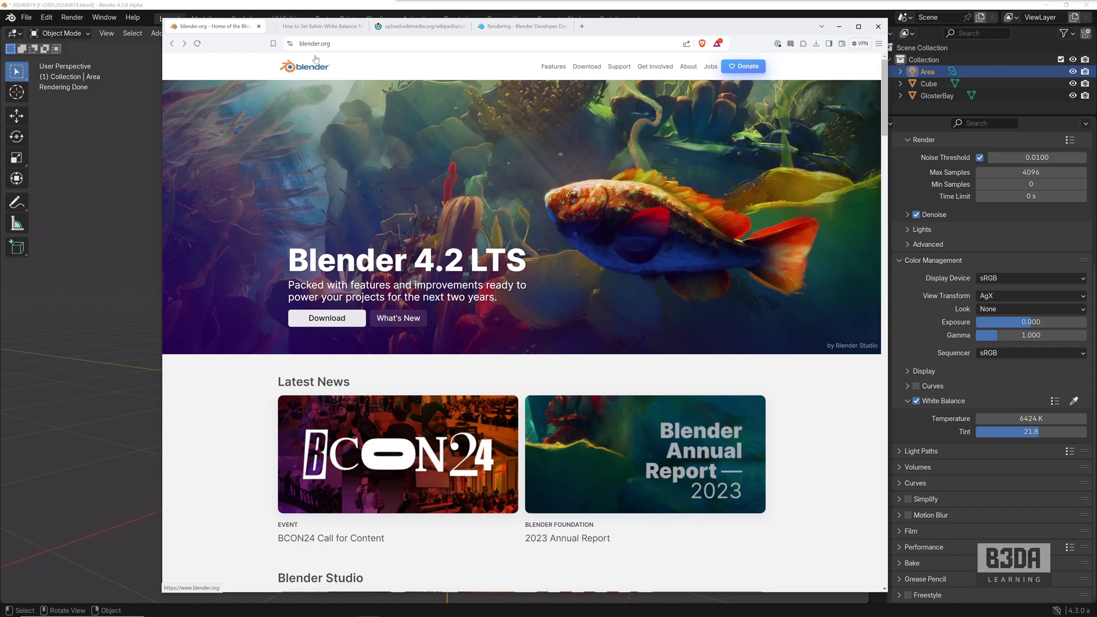
{"action": "left_click", "coordinate": [588, 67]}
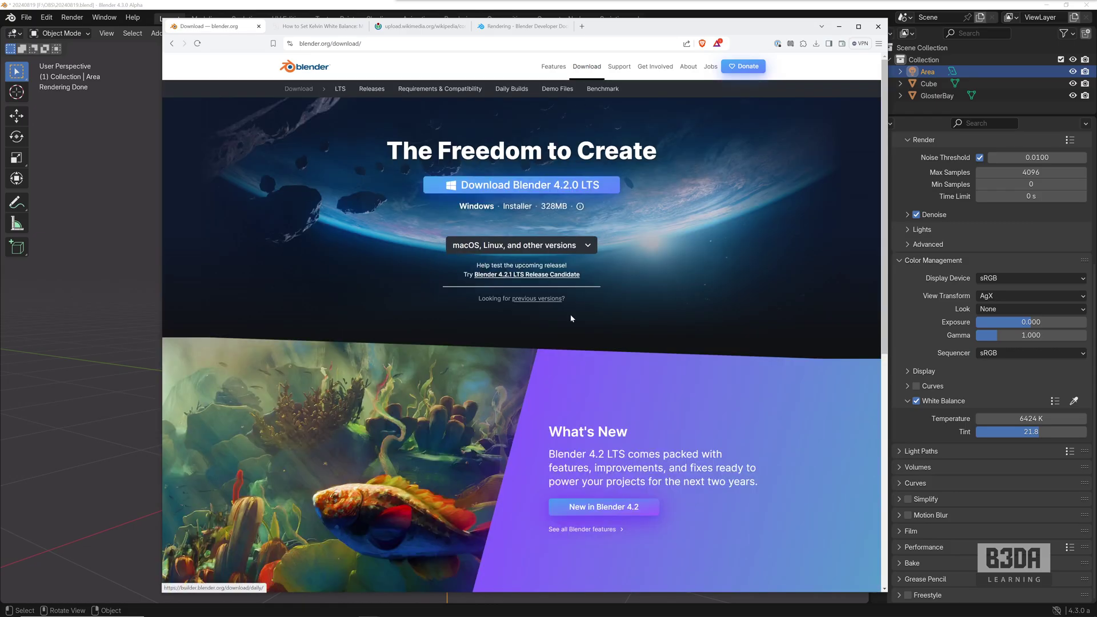
{"action": "scroll", "coordinate": [571, 318], "scroll_direction": "down", "scroll_amount": 5}
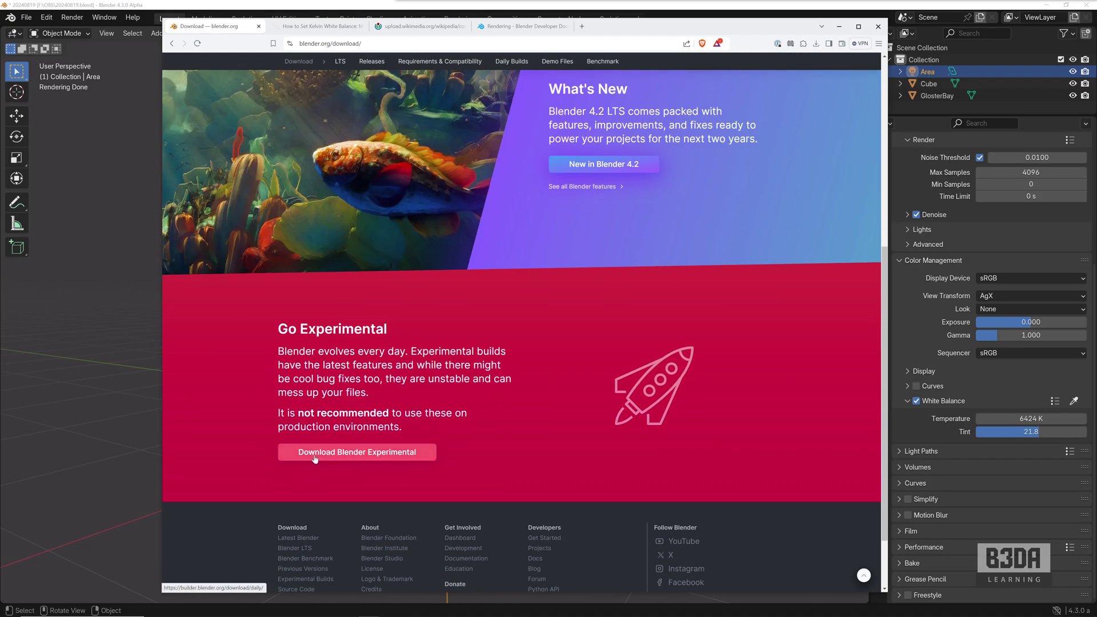
{"action": "left_click", "coordinate": [354, 455]}
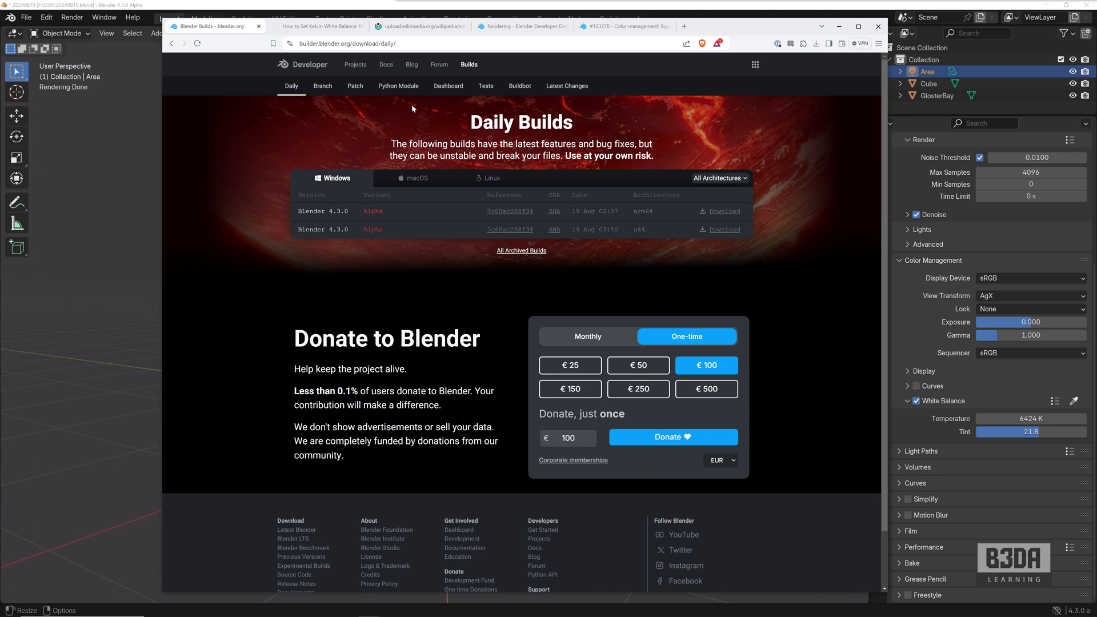
{"action": "left_click", "coordinate": [327, 27]}
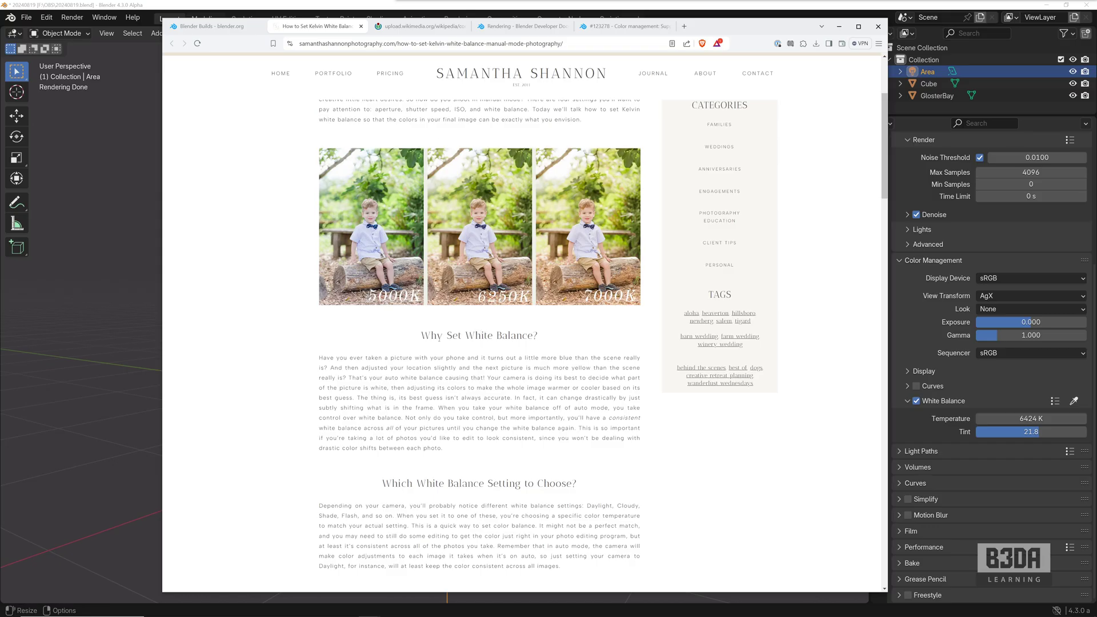
View the colour-temperature chart, then the Blender 4.3 Rendering release notes on white balancing.
{"action": "left_click", "coordinate": [419, 26]}
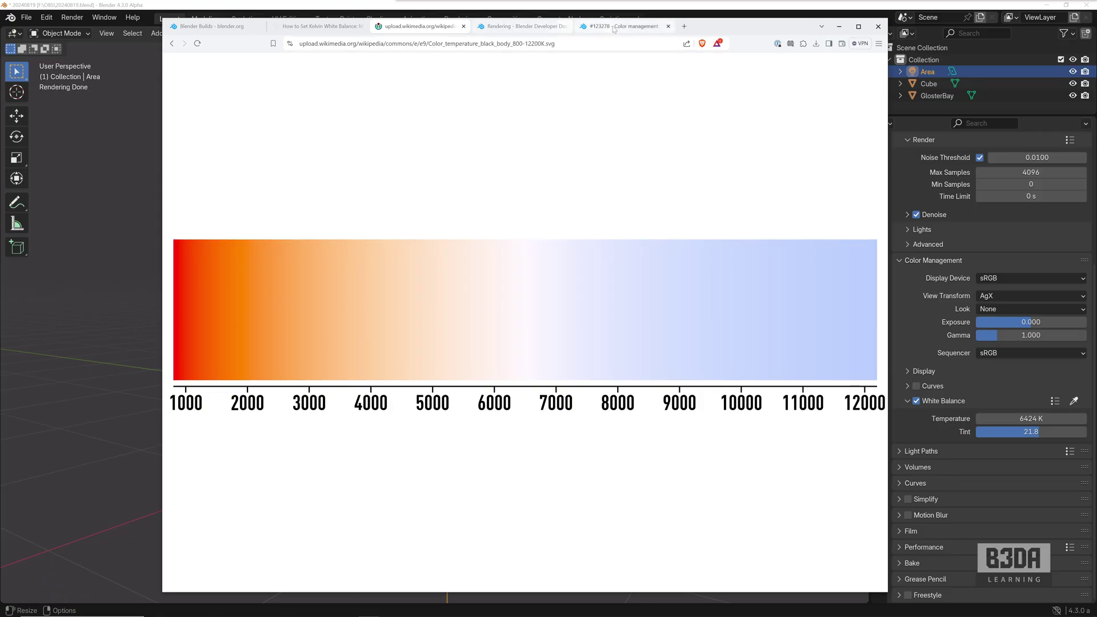
{"action": "left_click", "coordinate": [521, 26]}
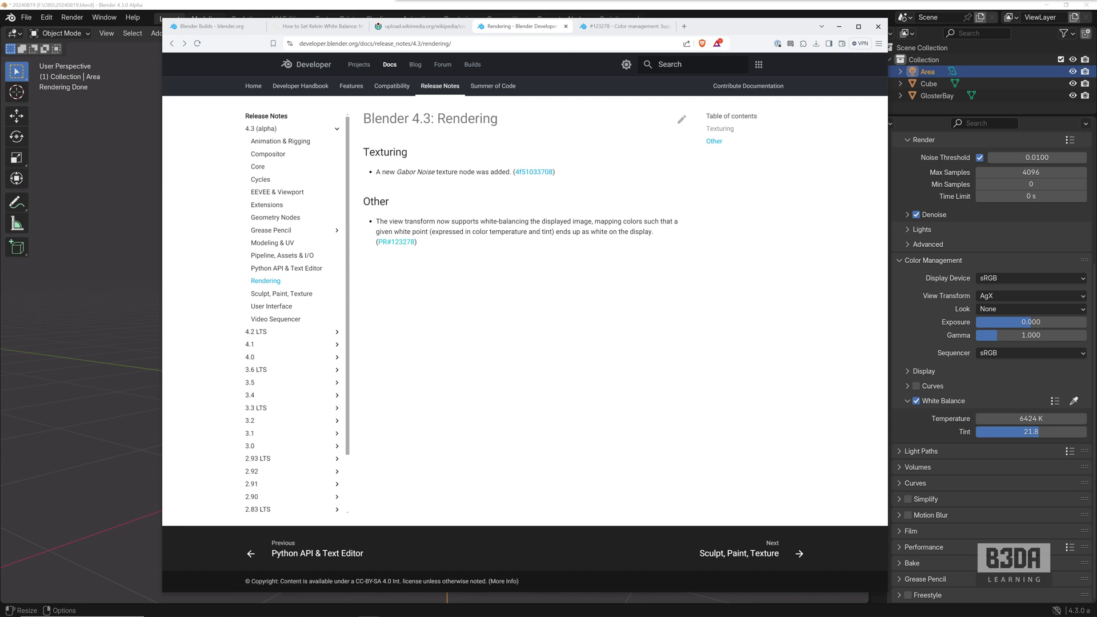
Read through pull request #123278's white balance description and review comments.
{"action": "left_click", "coordinate": [630, 29]}
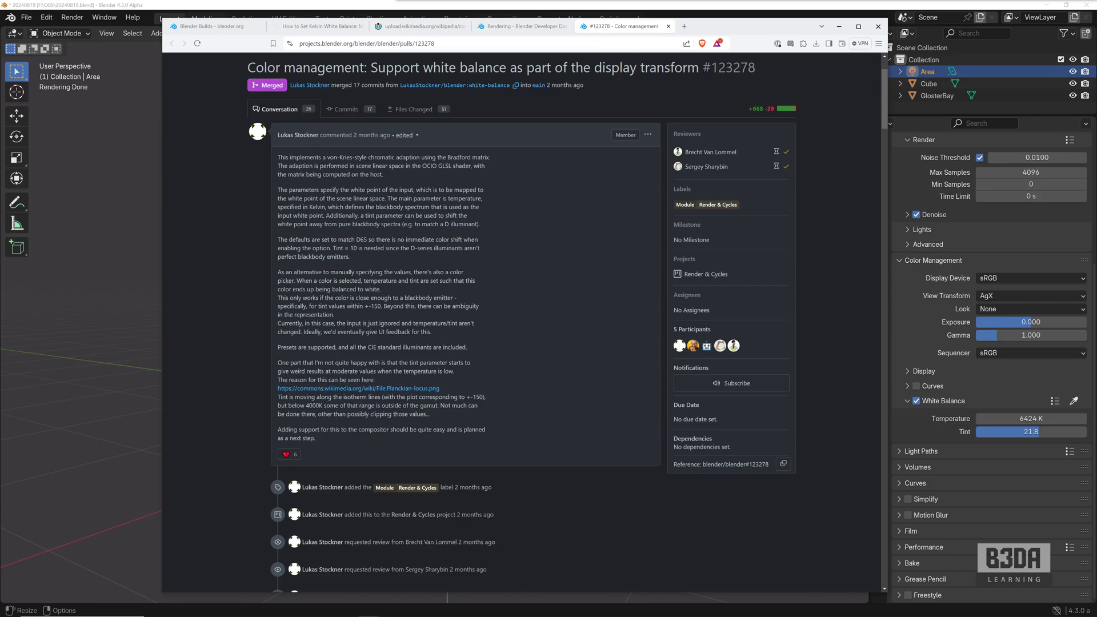
{"action": "scroll", "coordinate": [383, 309], "scroll_direction": "down", "scroll_amount": 1}
{"action": "scroll", "coordinate": [383, 309], "scroll_direction": "up", "scroll_amount": 3}
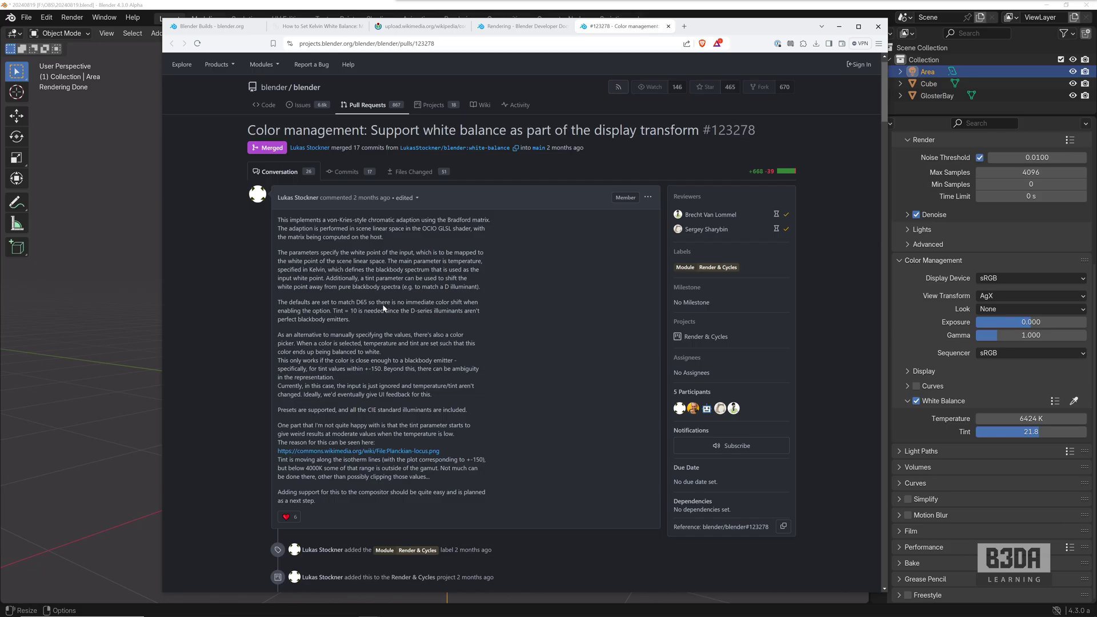
{"action": "scroll", "coordinate": [382, 304], "scroll_direction": "down", "scroll_amount": 20}
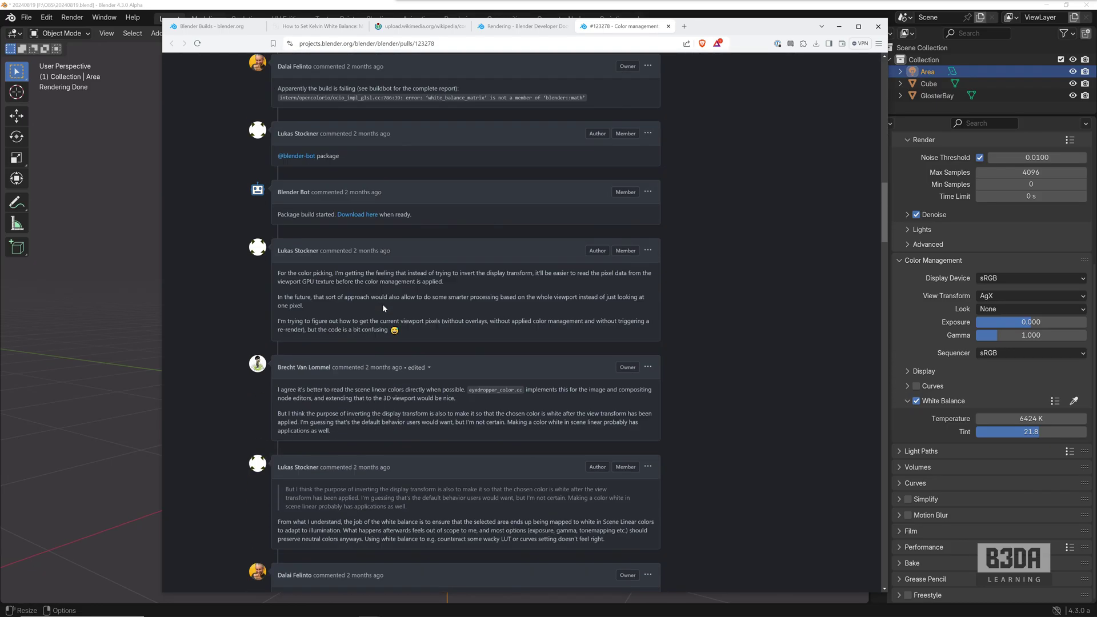
{"action": "scroll", "coordinate": [382, 304], "scroll_direction": "down", "scroll_amount": 3}
{"action": "scroll", "coordinate": [382, 304], "scroll_direction": "up", "scroll_amount": 7}
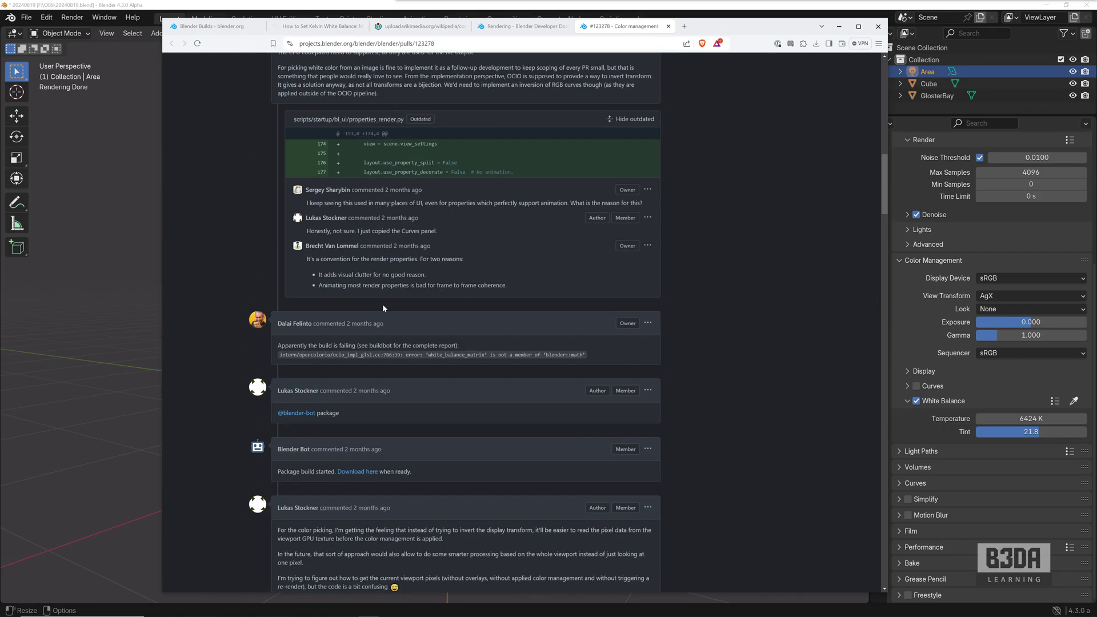
{"action": "scroll", "coordinate": [382, 304], "scroll_direction": "up", "scroll_amount": 5}
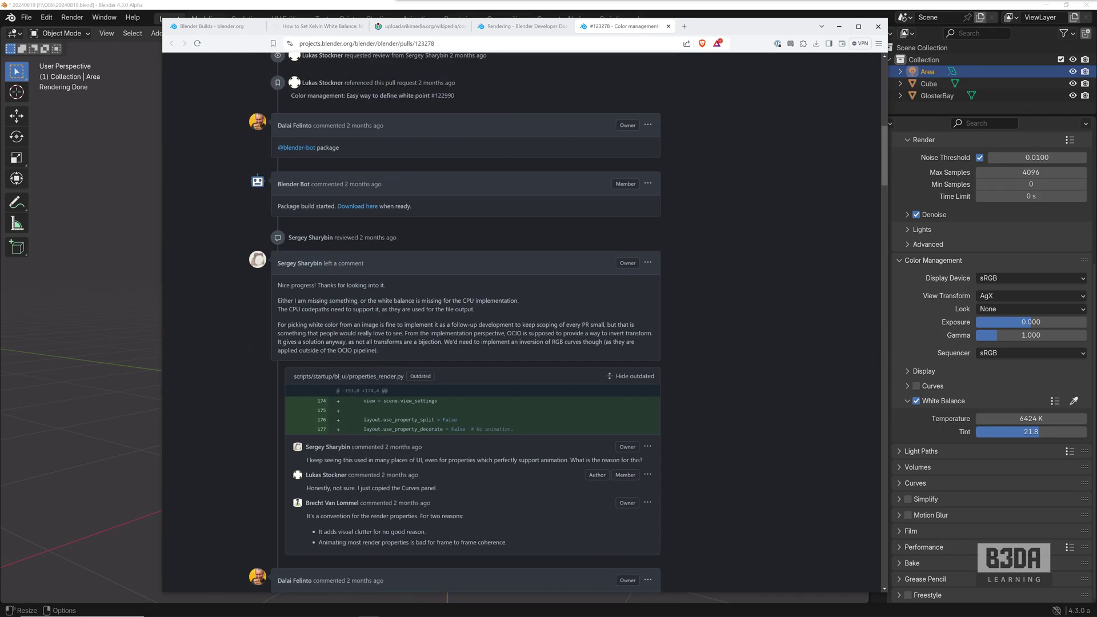